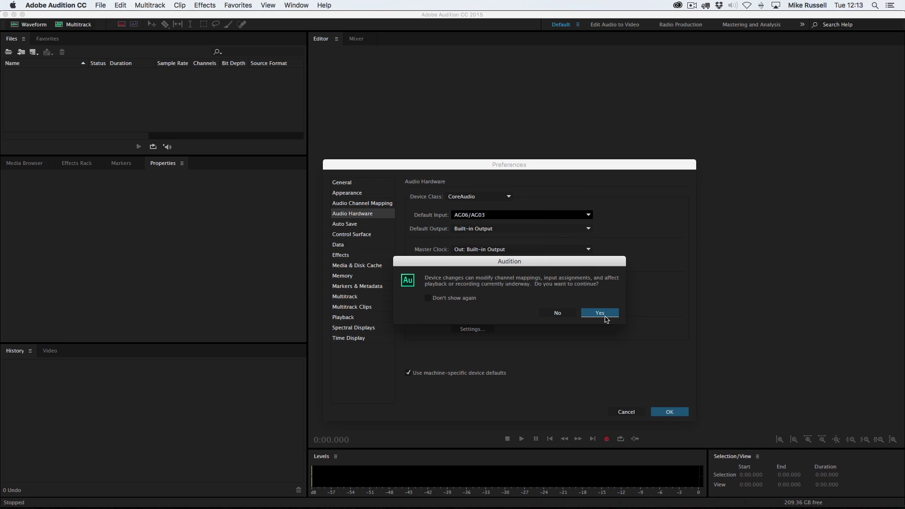
Switch default input and output to the AG06/AG03 and review its In 1/2, Out 1/2 channel mapping.
key("Return")
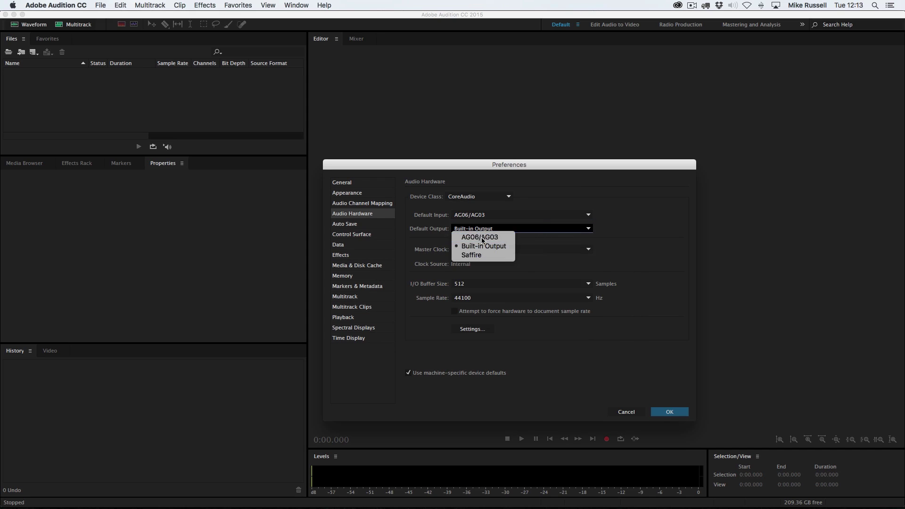
left_click(482, 238)
left_click(582, 312)
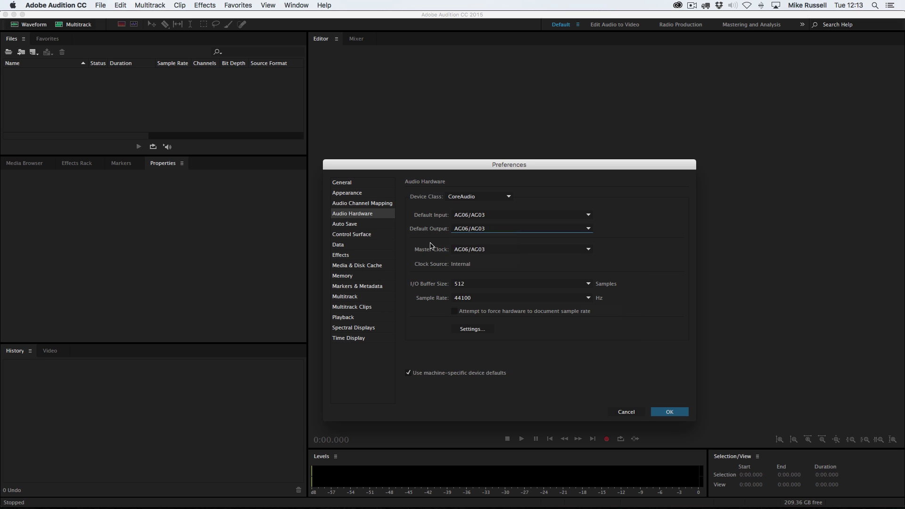
left_click(385, 205)
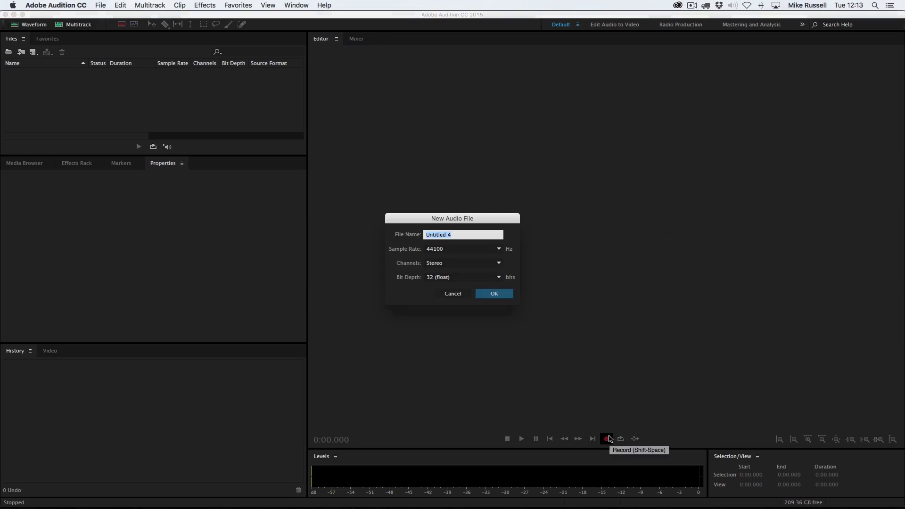
Create Untitled 4 as a 44100 Hz 32-bit stereo file and start recording the mic test.
left_click(508, 295)
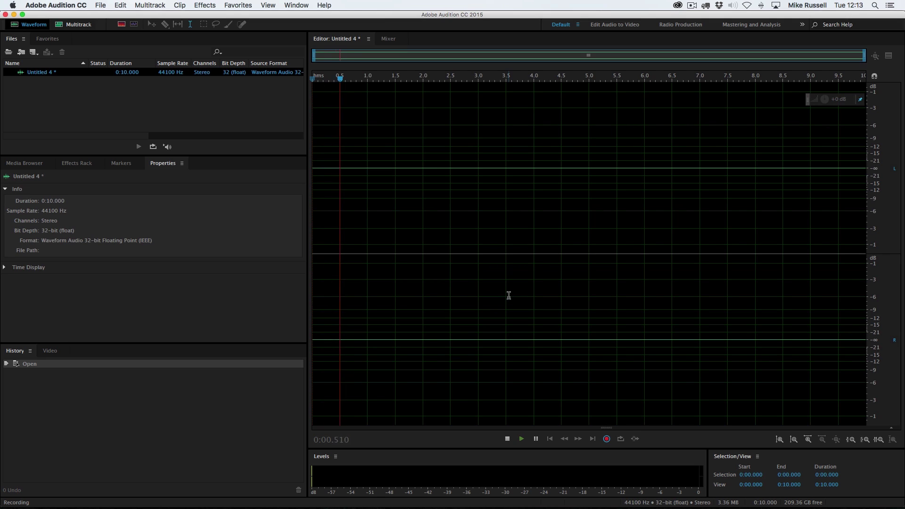